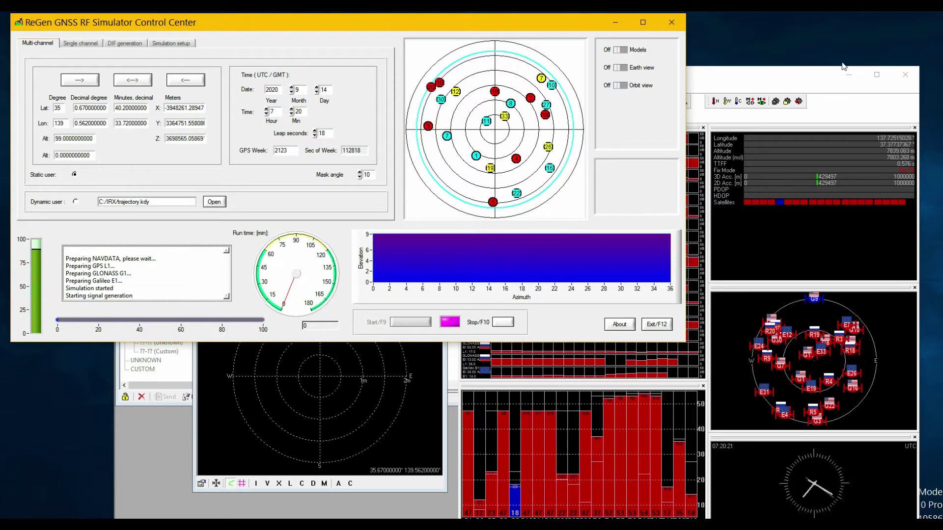
Switch to u-center and cold start the receiver
click(797, 72)
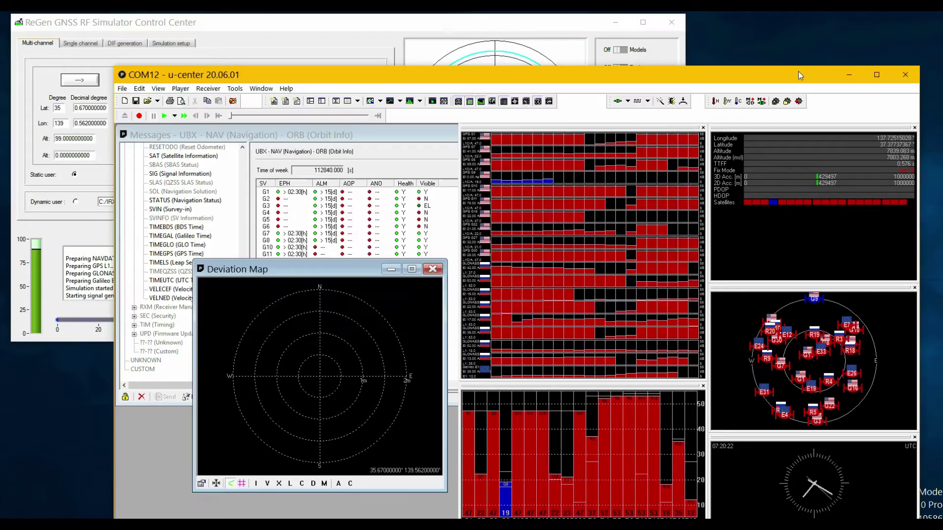
click(739, 102)
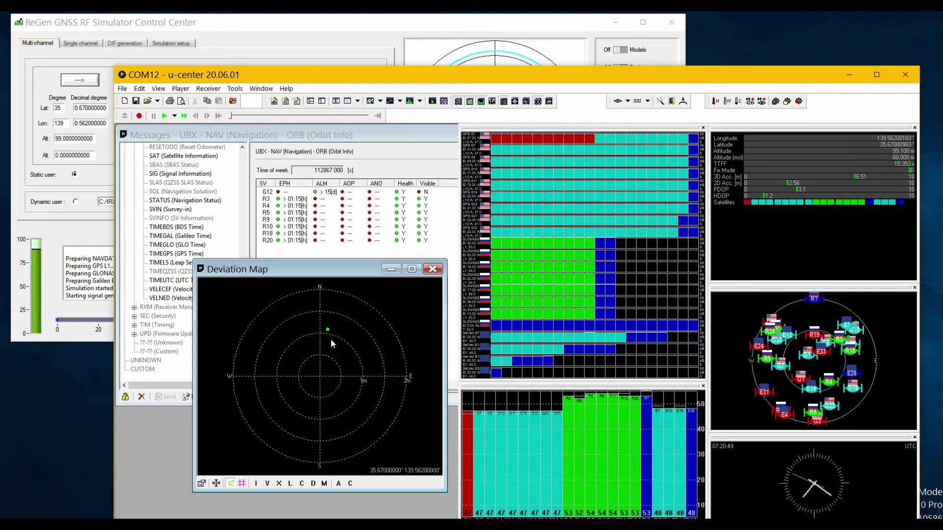
Switch the Deviation Map's visible range to 1 m, 5 m and finally 10 m while watching the position fixes
click(257, 484)
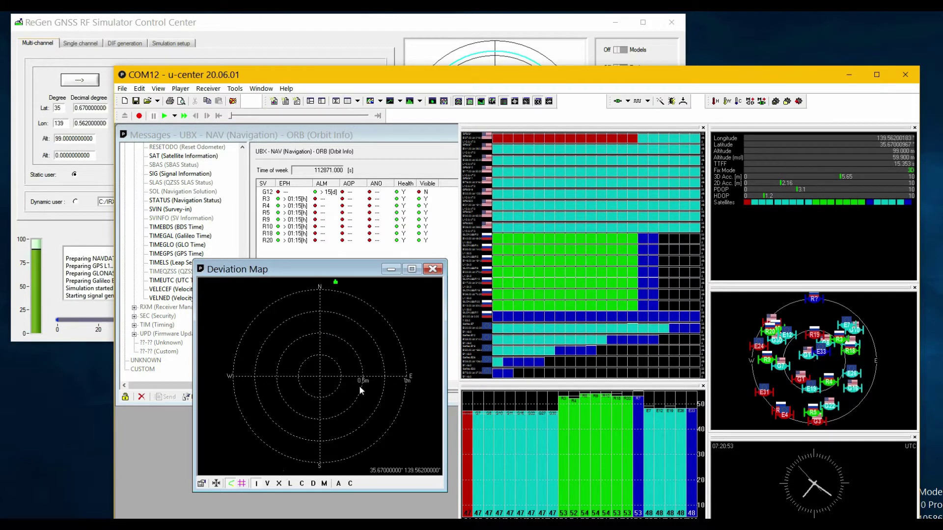
click(267, 484)
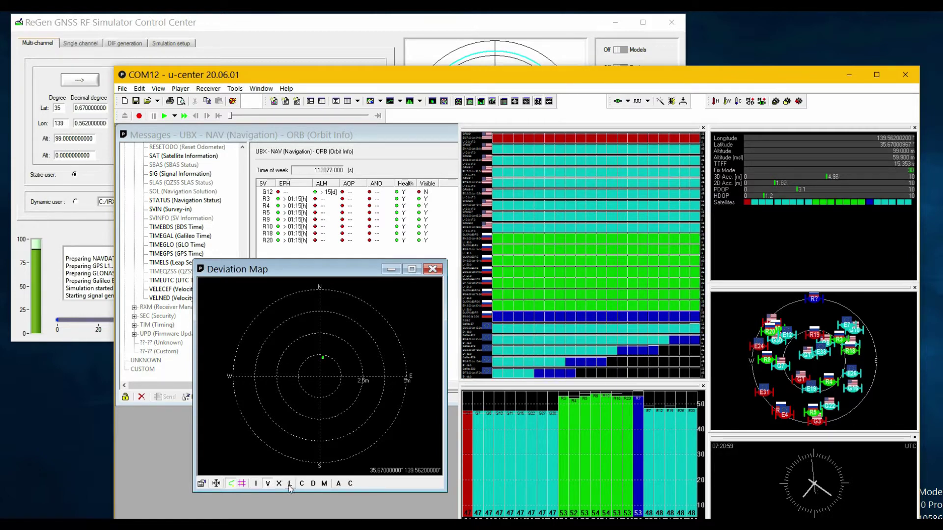
click(279, 484)
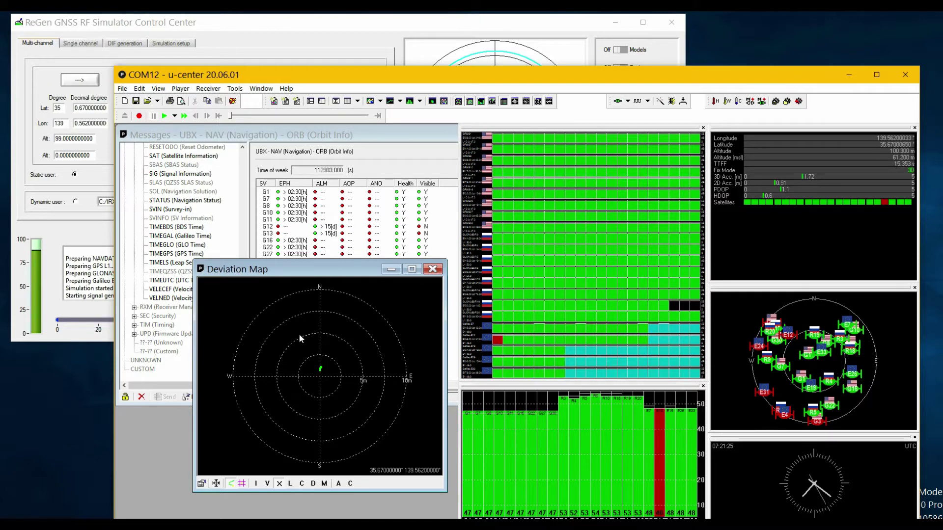
drag(320, 268, 331, 253)
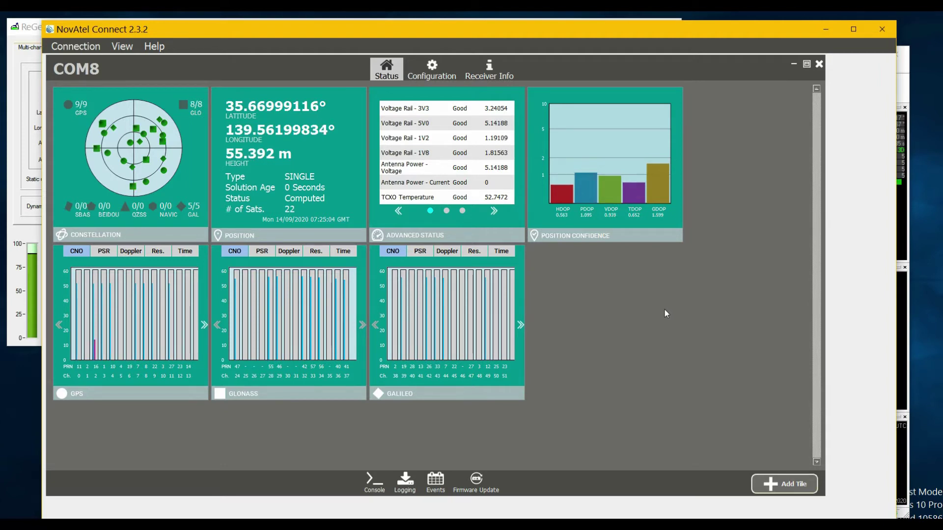
Rearrange the NovAtel Connect, ReGen and u-center windows so that u-center's Deviation Map is in front
drag(439, 28, 540, 193)
mouse_move(413, 36)
mouse_down()
mouse_move(395, 29)
mouse_move(407, 27)
mouse_up()
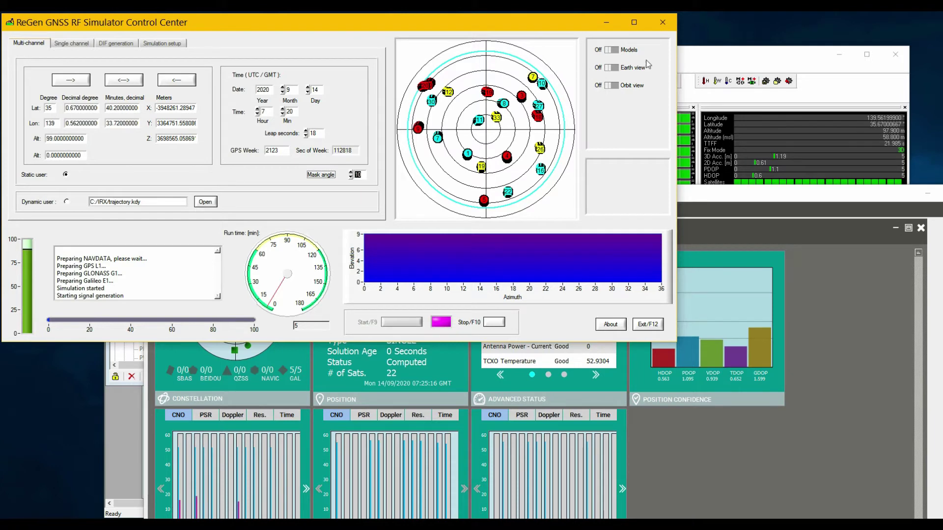
drag(694, 54, 716, 46)
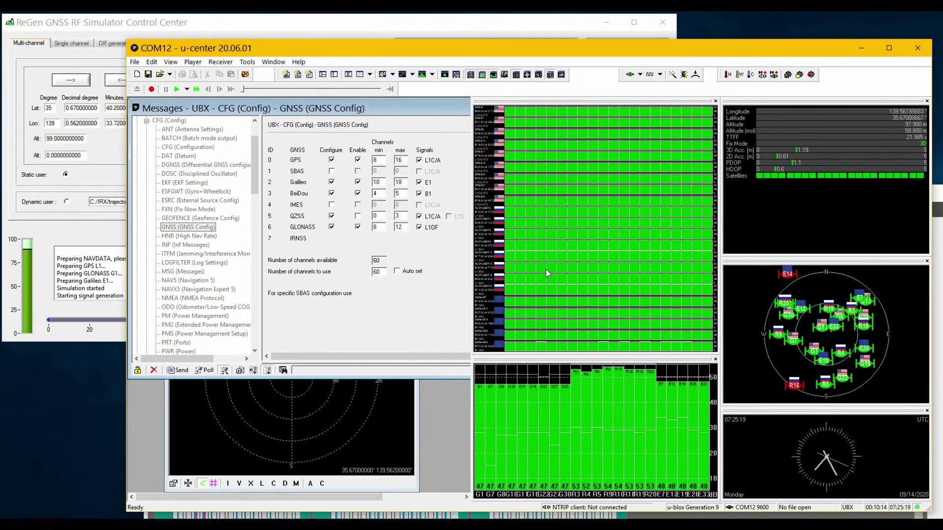
click(393, 402)
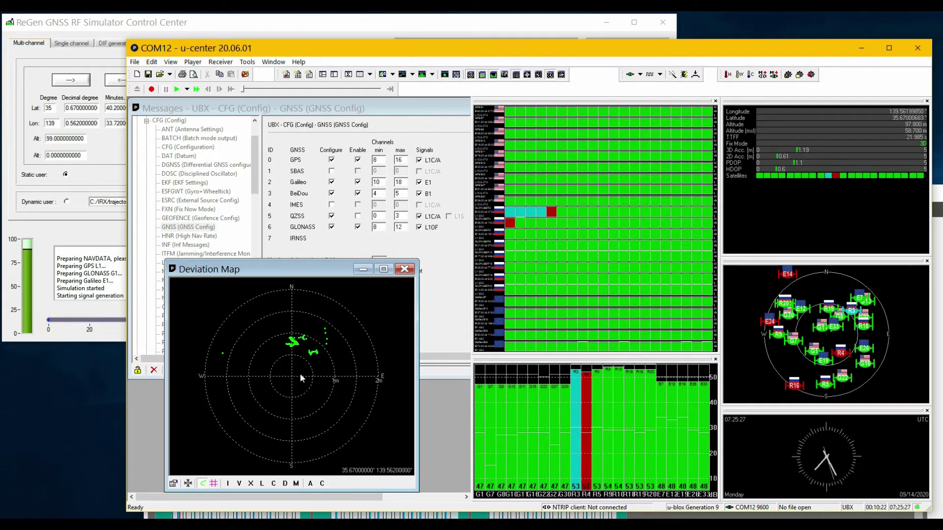
Open the Deviation Map properties and inspect the reference position options, keeping User selected
click(187, 483)
drag(520, 230, 326, 150)
click(359, 175)
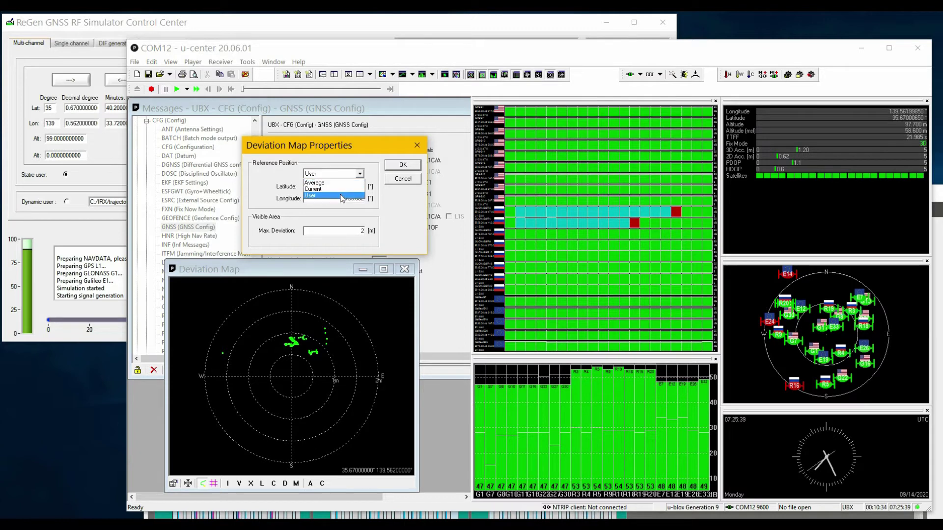
click(414, 227)
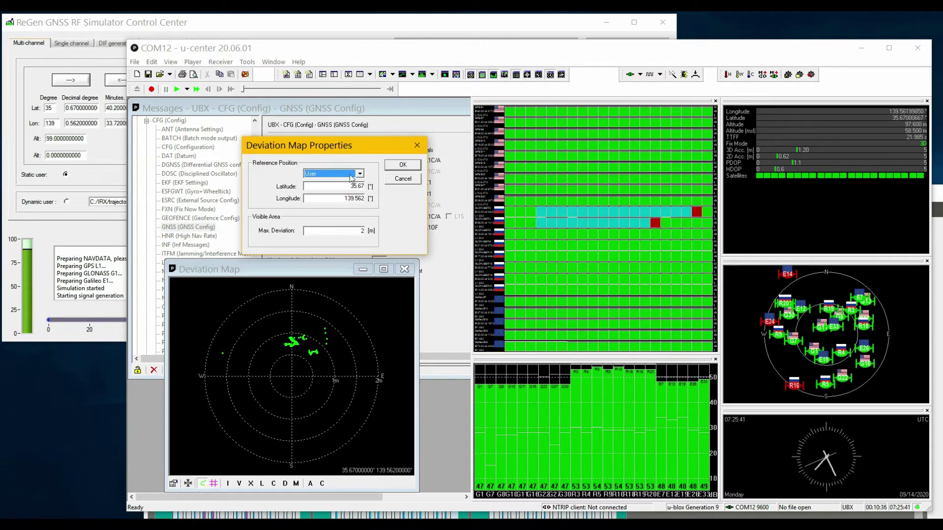
Compare the latitude and longitude set in ReGen with the Deviation Map's user reference position
drag(312, 29, 739, 128)
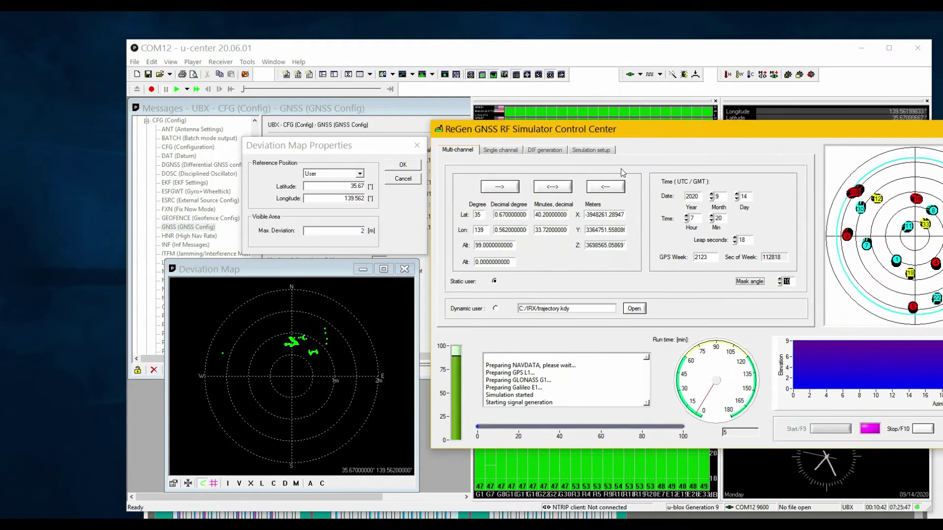
double_click(496, 215)
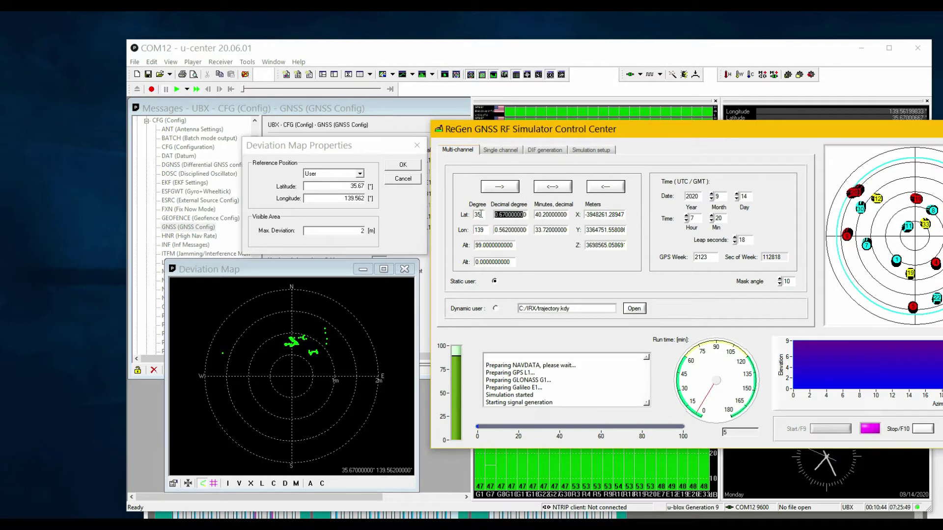
double_click(524, 230)
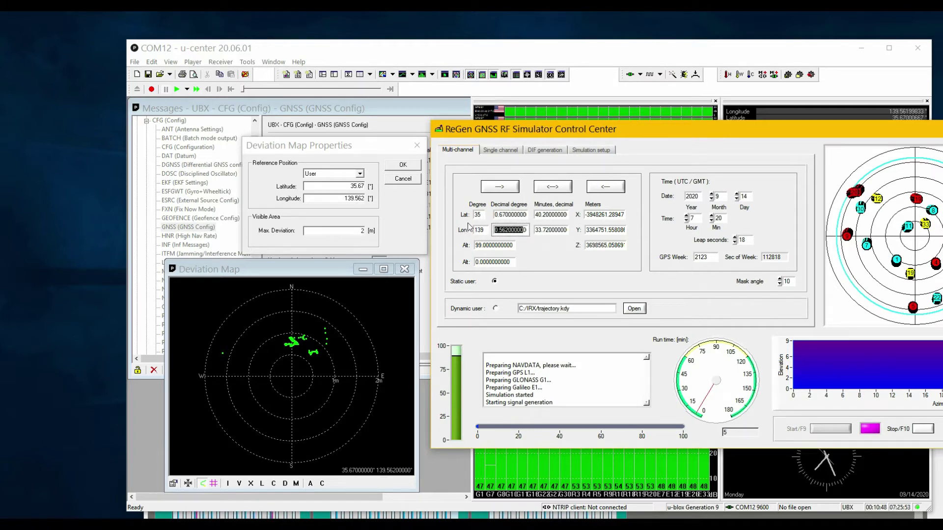
click(344, 198)
drag(344, 198, 378, 203)
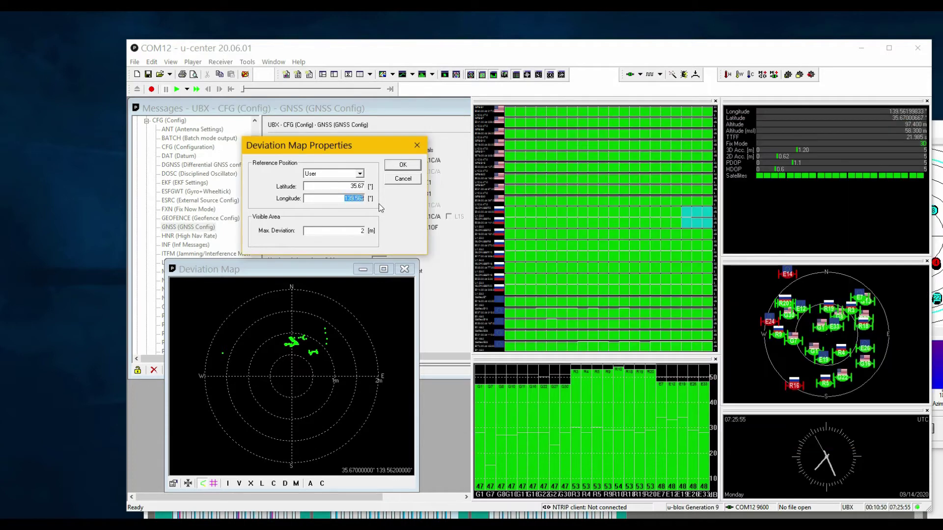
click(760, 51)
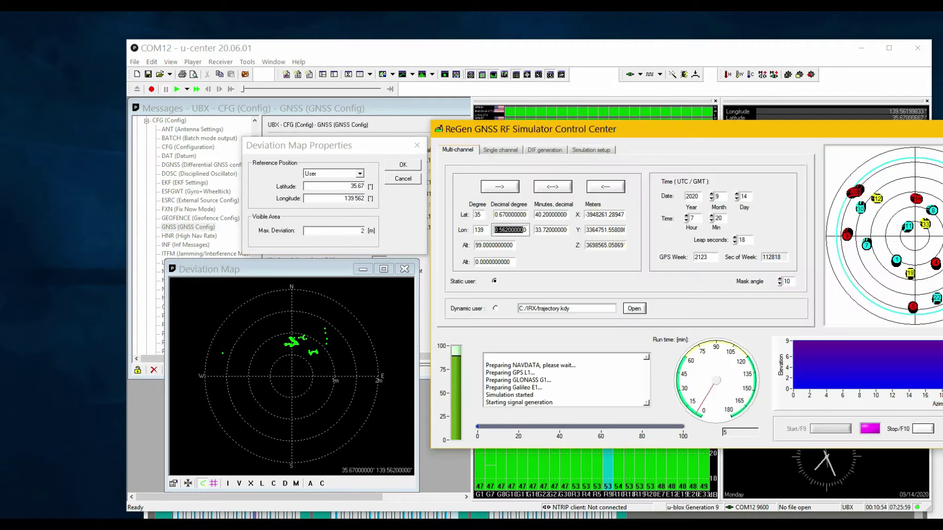
Open default.rgn from the C:\IRX folder in UltraEdit
click(935, 147)
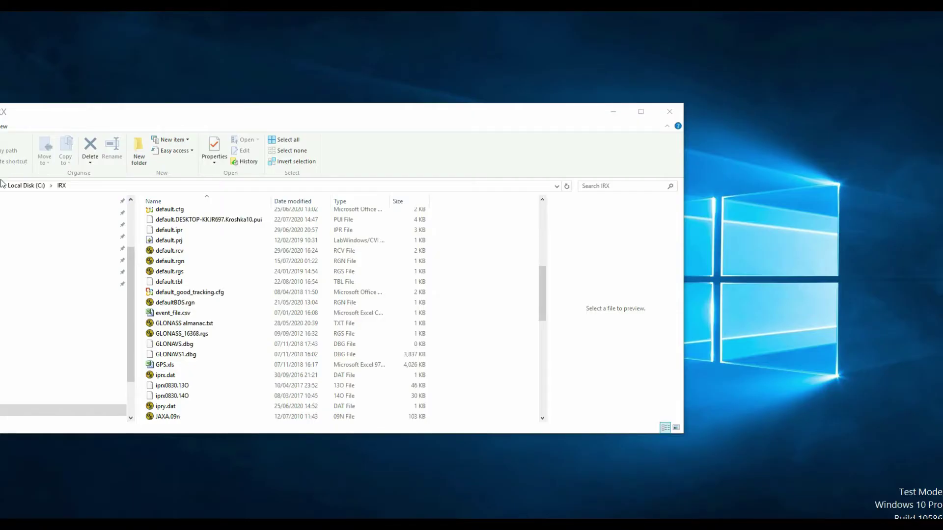
click(184, 265)
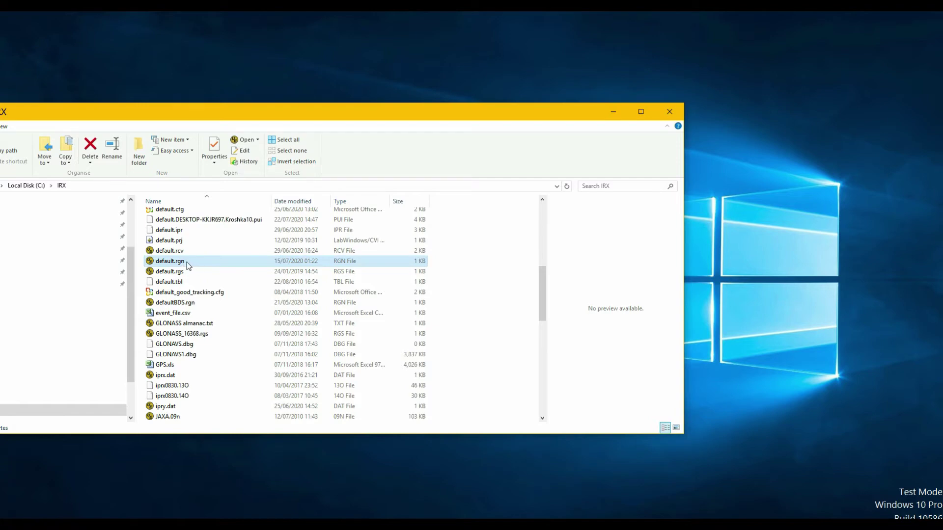
double_click(188, 265)
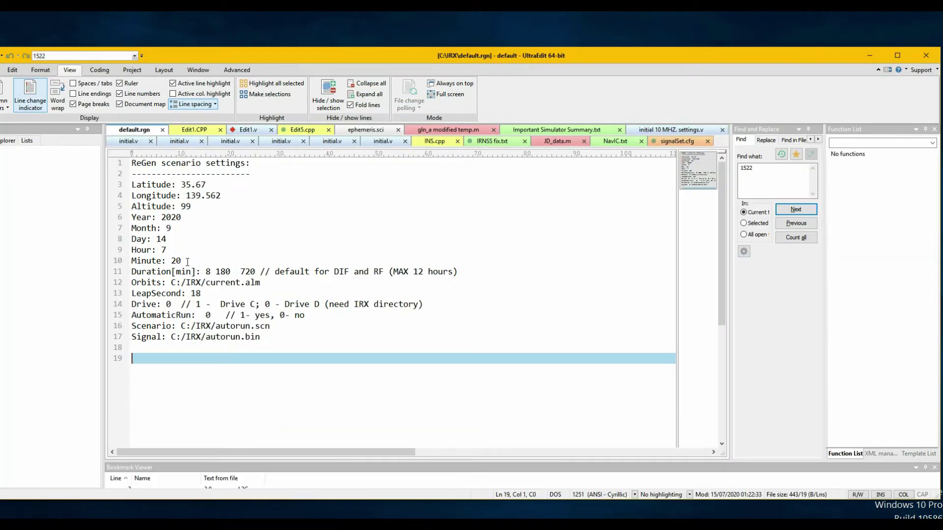
Set the scenario's latitude to 45.67 and its longitude to 9.562
click(182, 184)
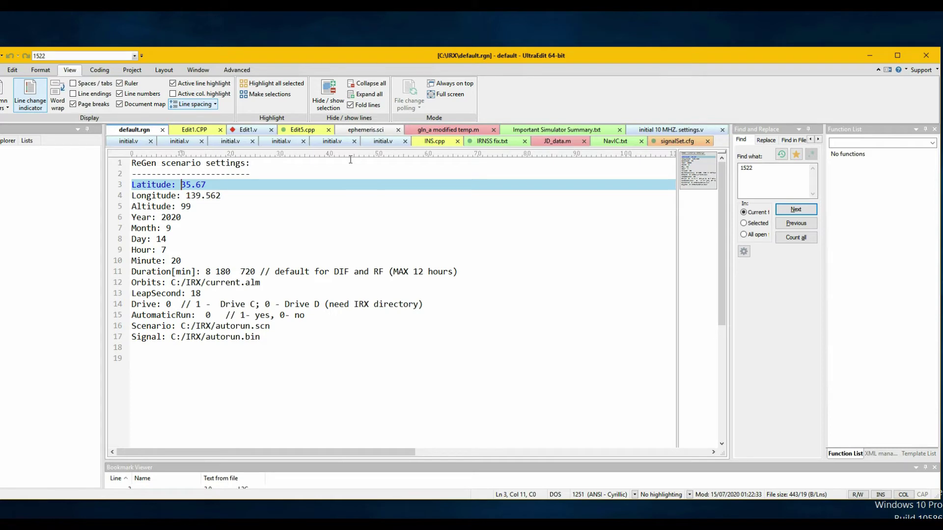
key(Delete)
text(4)
key(Down)
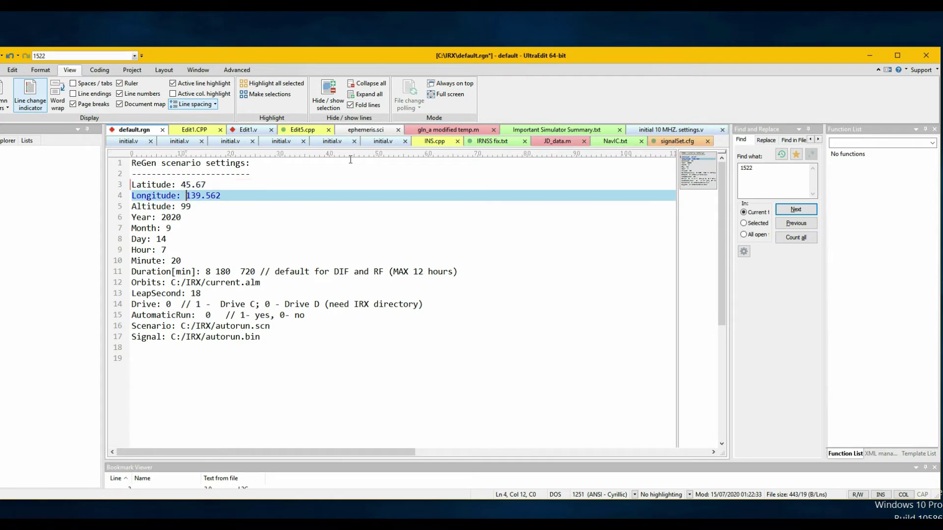
key(Delete)
text(4)
key(BackSpace)
key(Delete)
Set the scenario's altitude to 599
key(Down)
key(Left)
text(1)
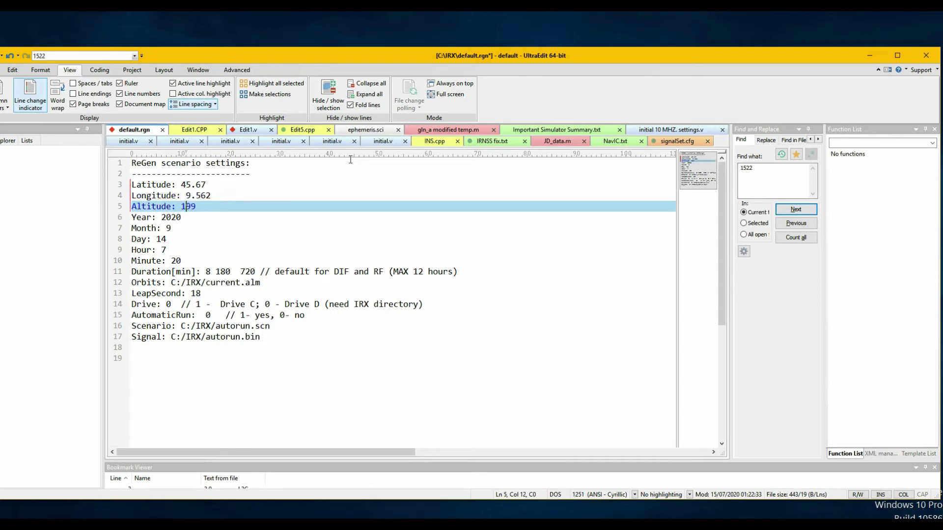
key(BackSpace)
text(5)
click(336, 226)
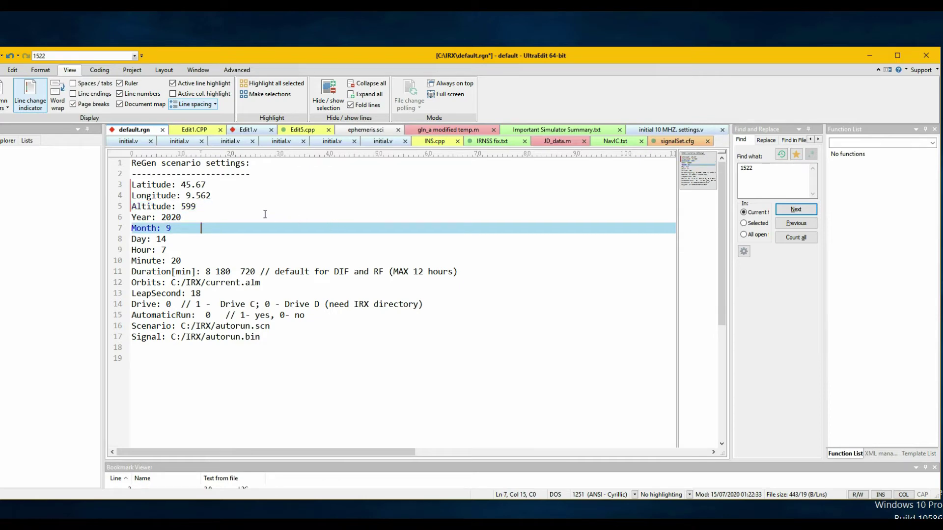
Set the scenario's month to 10 and save default.rgn
click(167, 228)
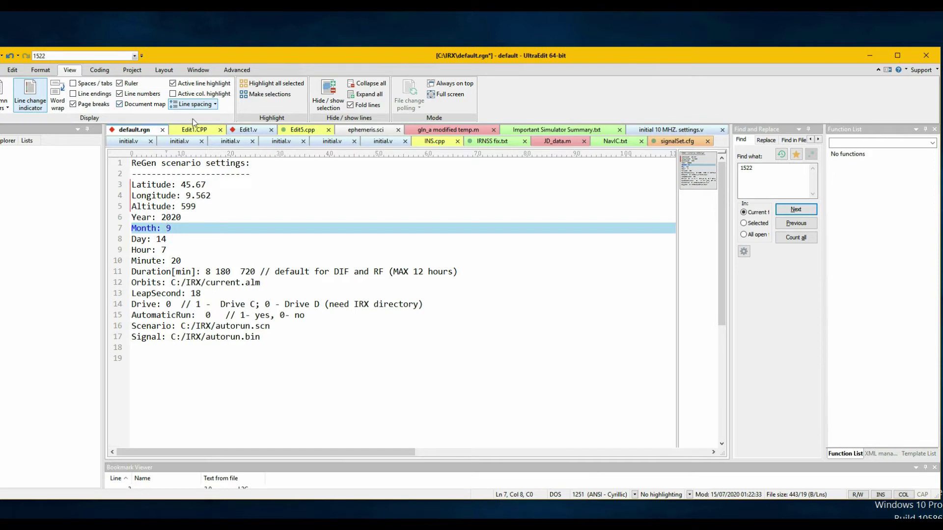
key(Delete)
text(10)
click(262, 240)
key(ctrl+s)
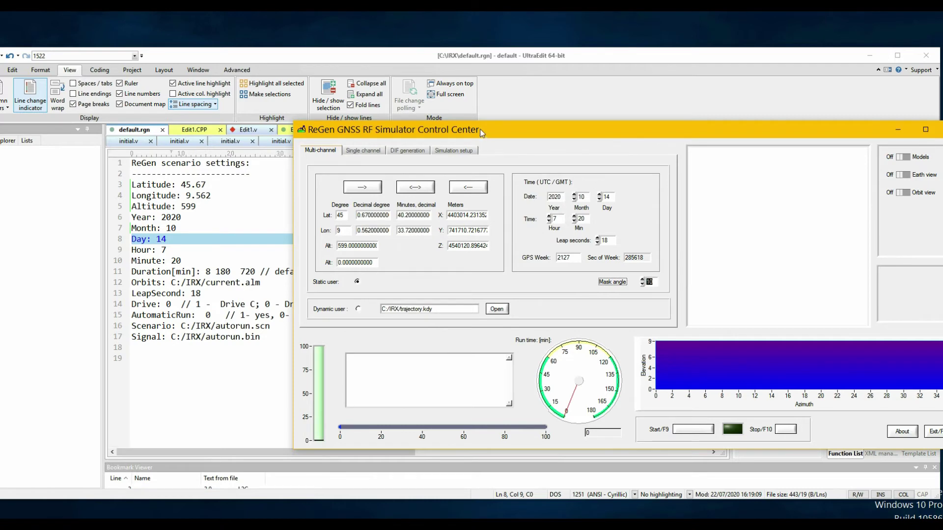
Reposition the ReGen window and start the simulation with the edited scenario
drag(486, 130, 392, 72)
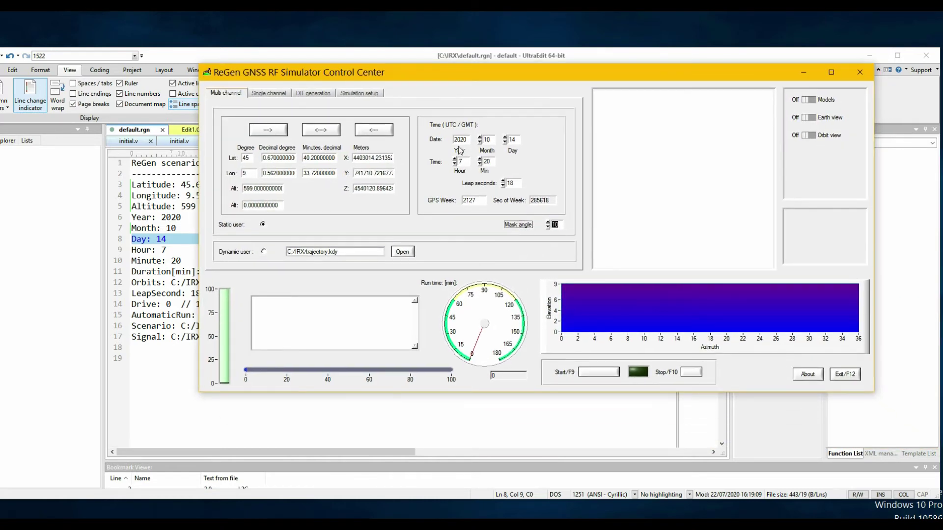
click(604, 371)
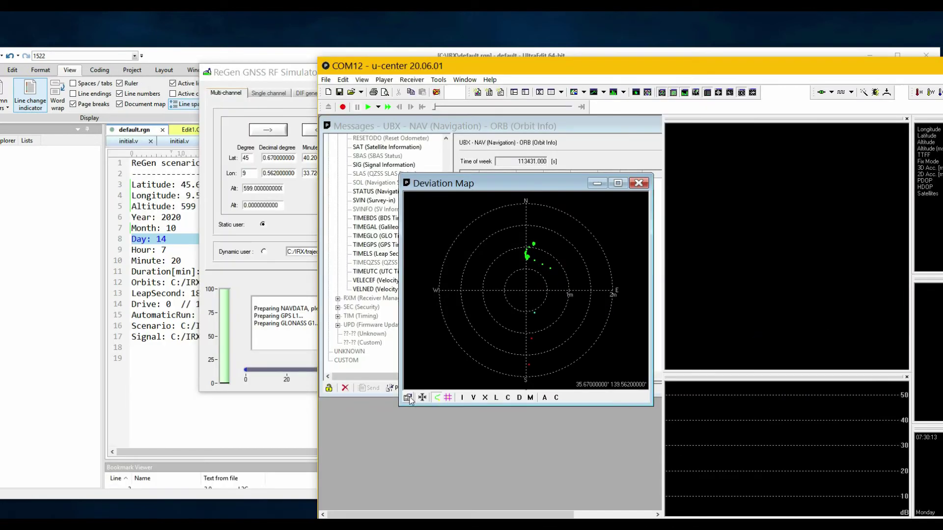
Set the Deviation Map's user reference position to latitude 45.67 and longitude 39.562
click(408, 398)
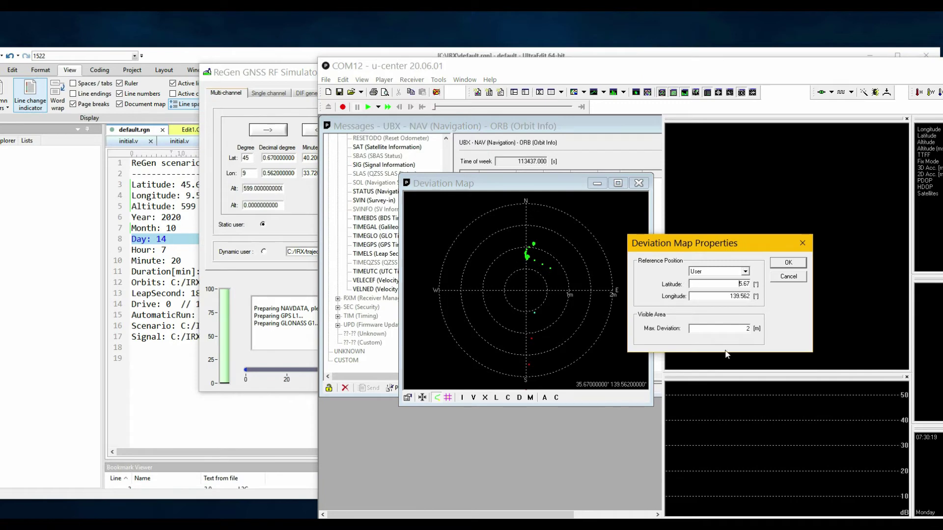
text(4)
click(787, 264)
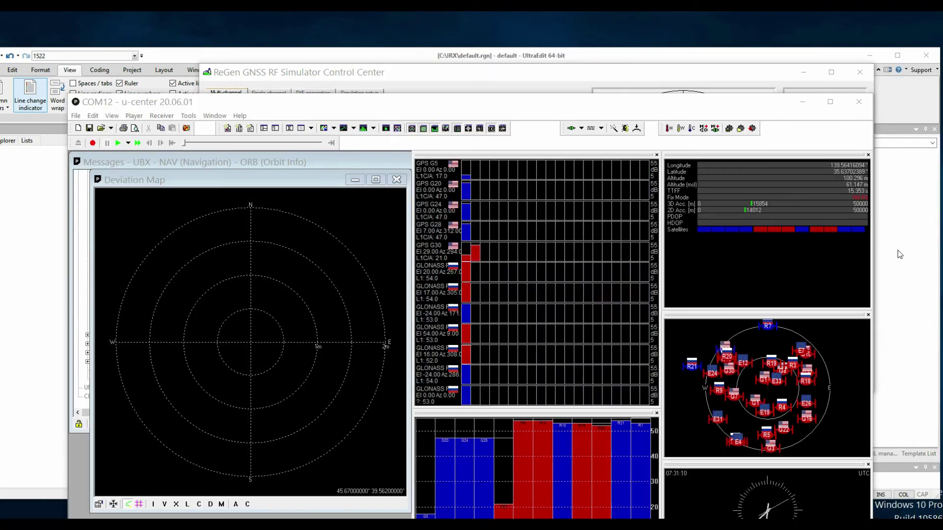
Reposition the u-center window and cold start the receiver for the new scenario
drag(681, 107, 674, 73)
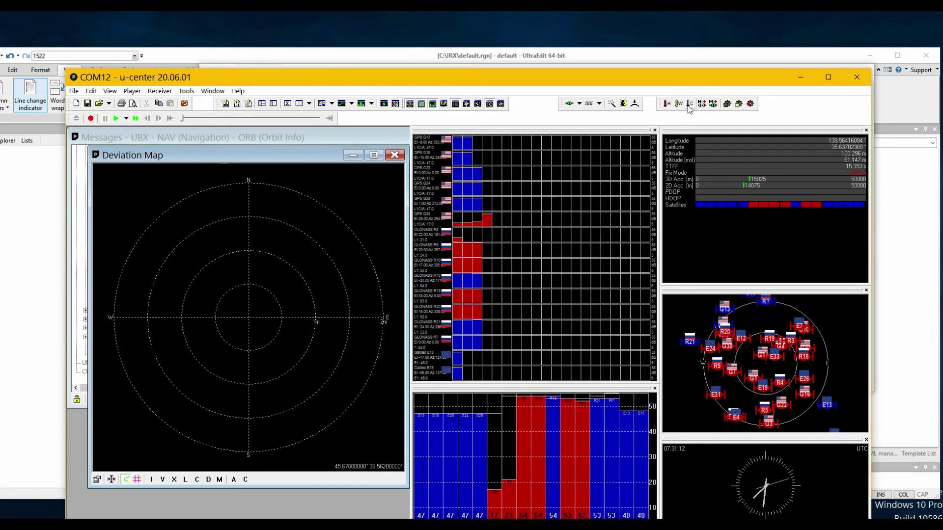
click(689, 105)
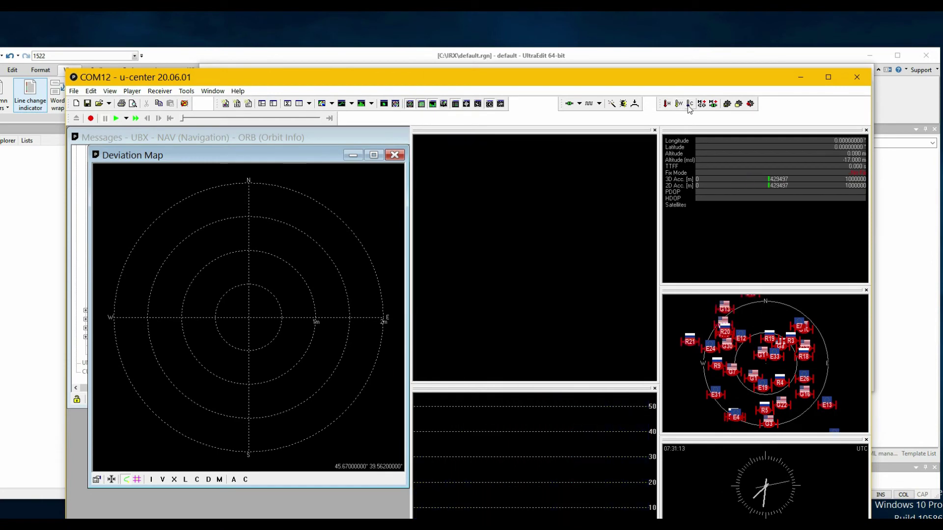
Rearrange the ReGen and u-center windows to compare the simulated position, altitude and date with the receiver's fix
drag(540, 82, 567, 187)
drag(589, 79, 369, 62)
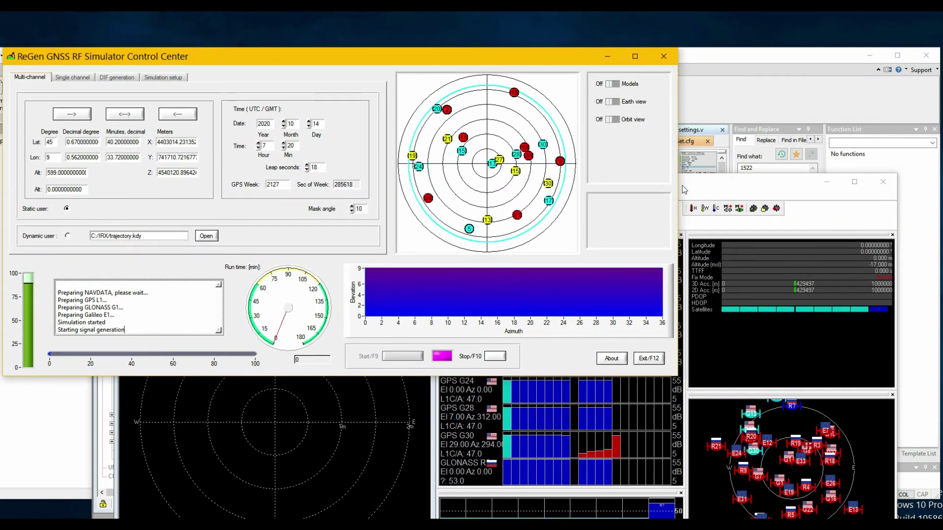
drag(682, 185, 683, 89)
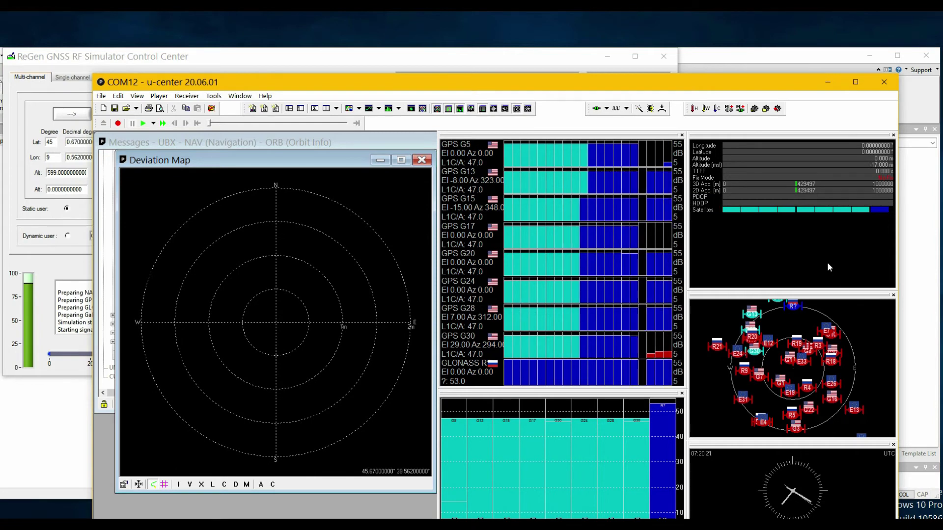
drag(747, 84, 762, 60)
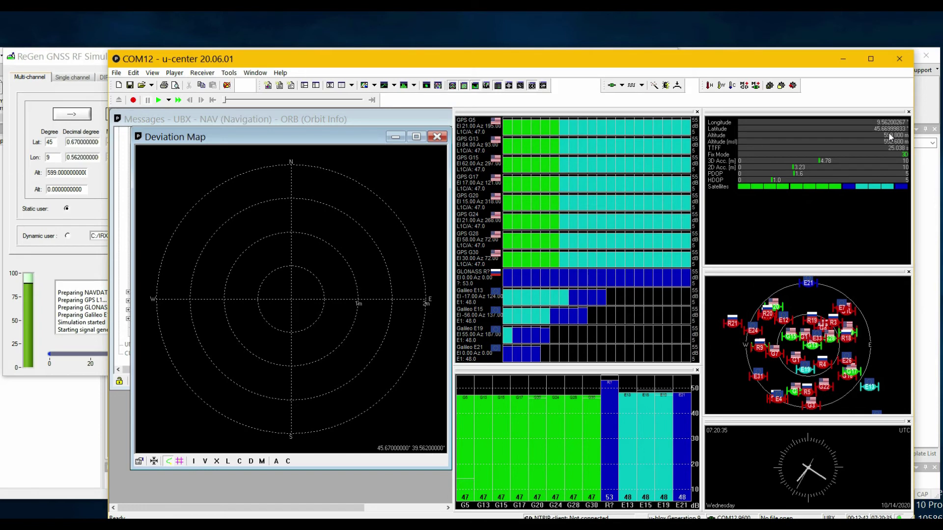
drag(796, 60, 716, 58)
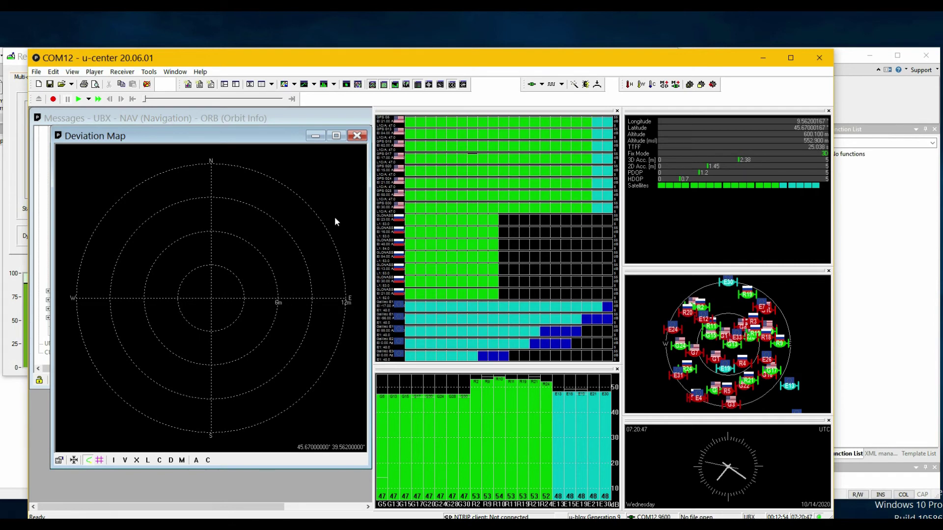
Move the u-center window clear of ReGen's coordinates and correct the Deviation Map's user reference longitude to 9.562
drag(385, 60, 429, 60)
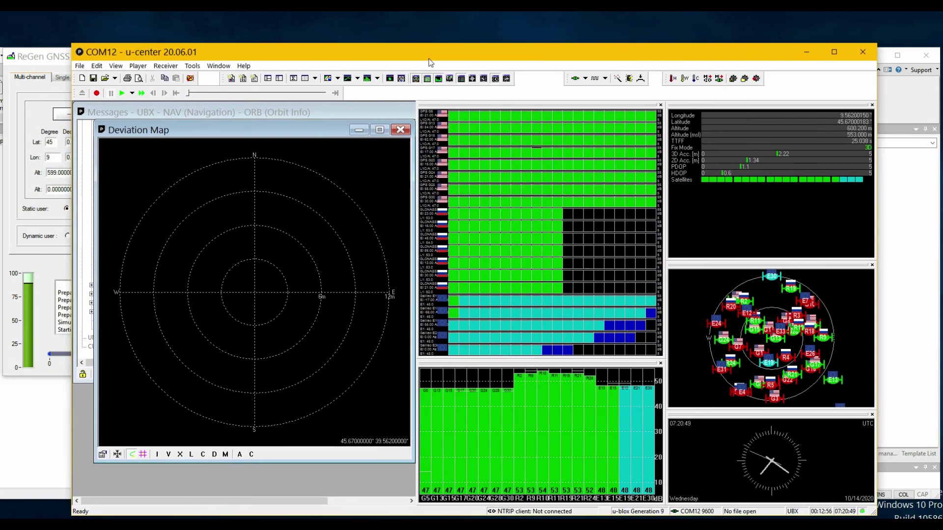
drag(428, 60, 523, 60)
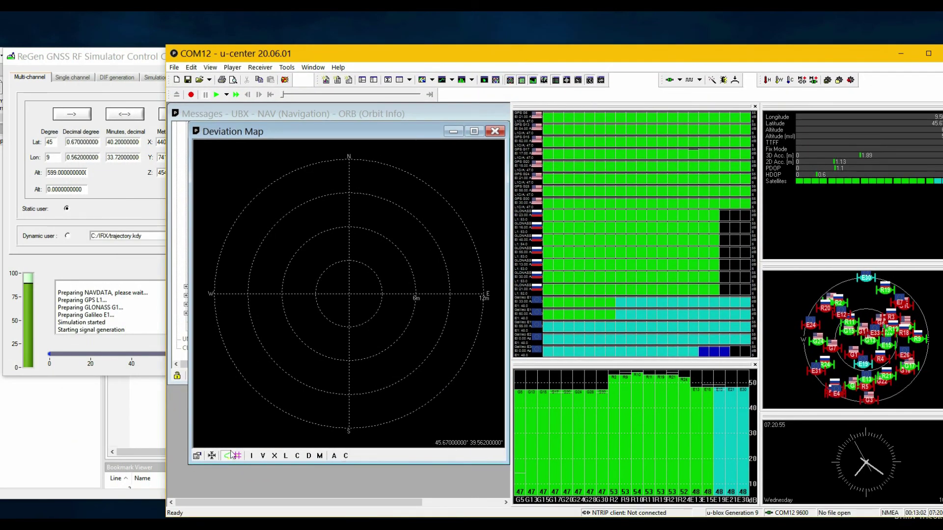
click(197, 456)
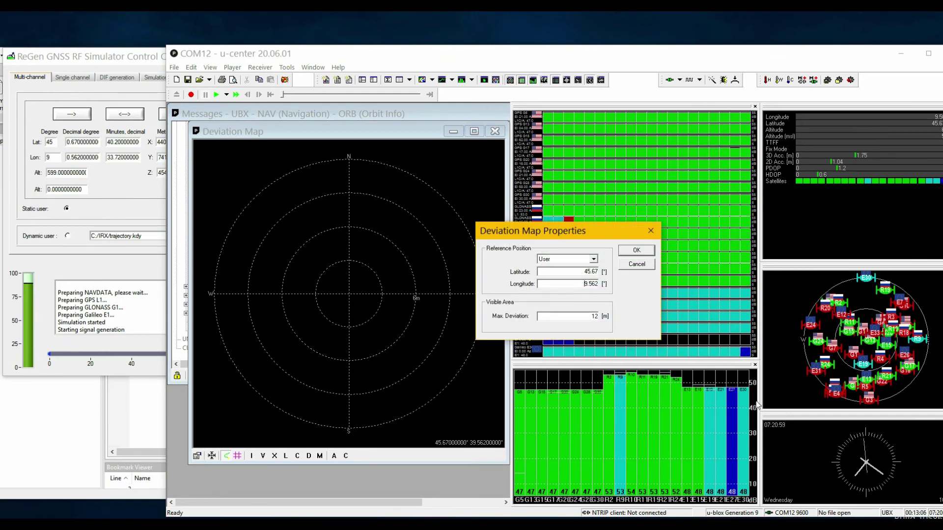
key(Return)
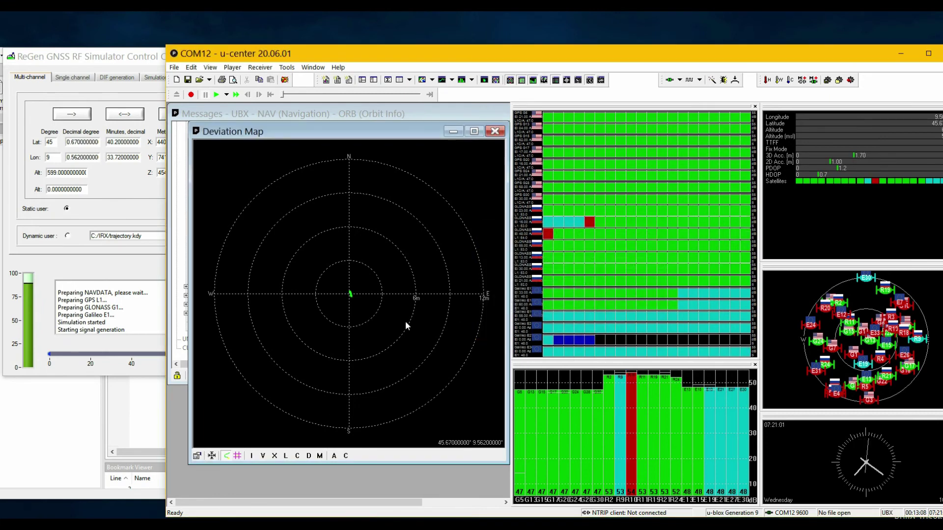
Zoom the Deviation Map in to a 1 m outer ring to examine the scatter of position fixes
scroll(359, 272, up, 2)
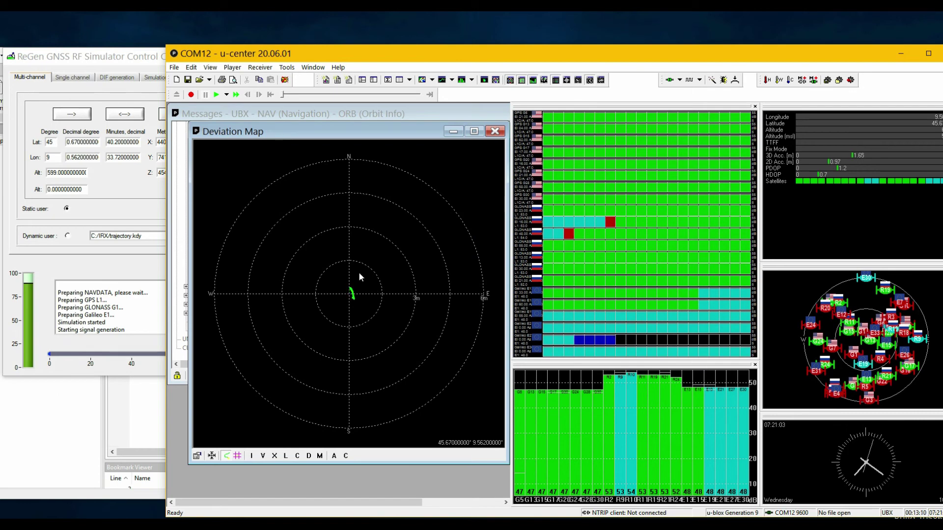
scroll(359, 272, up, 2)
scroll(358, 272, up, 2)
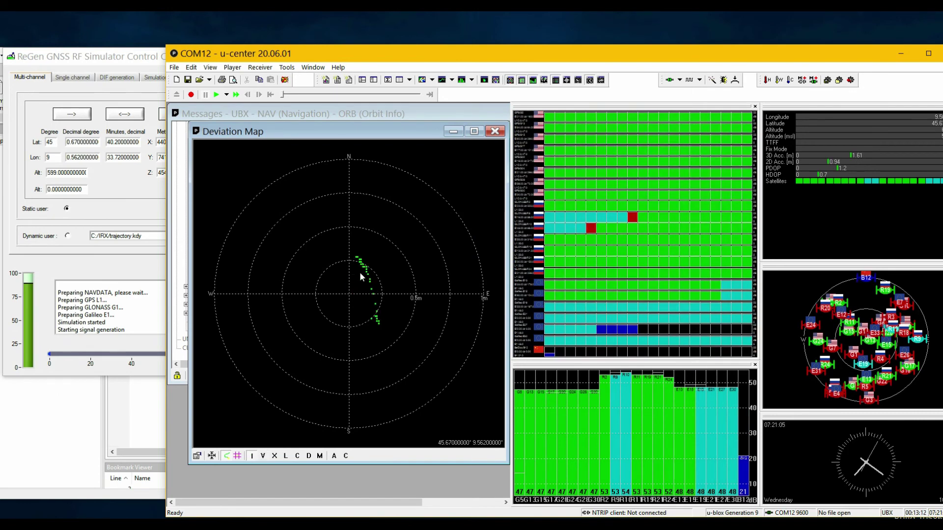
Place the u-center and ReGen windows side by side and compare simulated coordinates and altitude with the receiver's fix, using an enlarged screenshot in IrfanView
drag(556, 52, 507, 54)
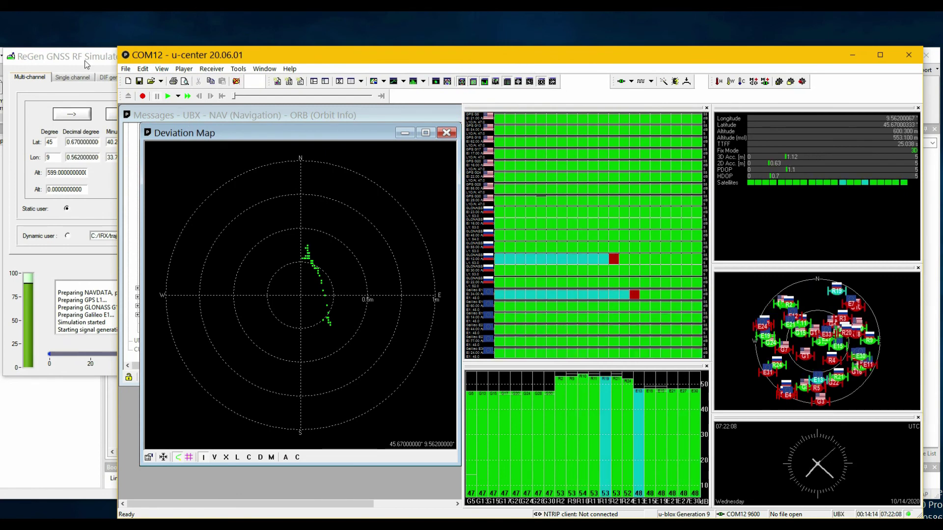
click(89, 57)
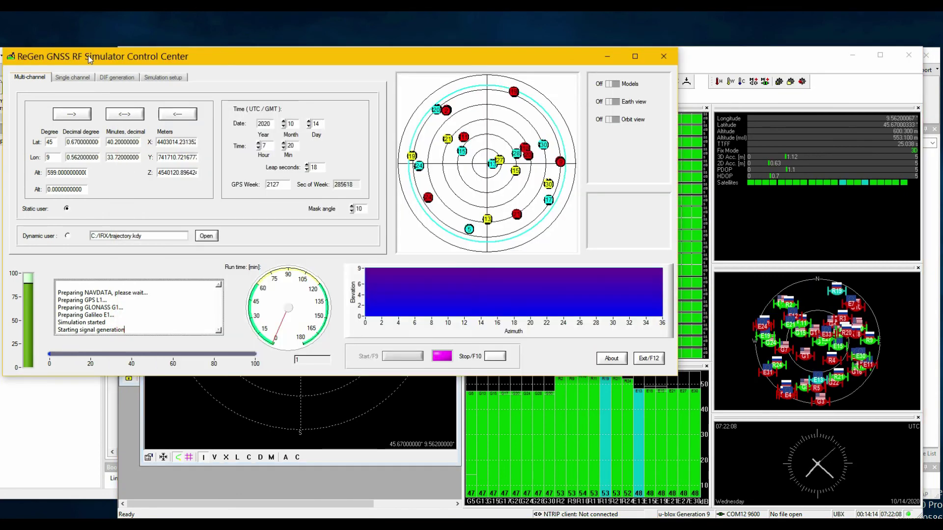
drag(114, 61, 171, 125)
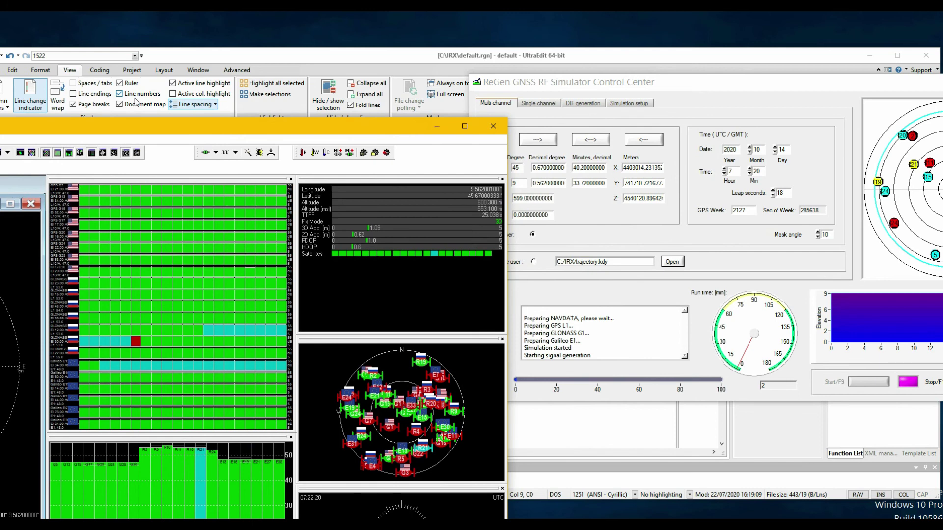
click(702, 75)
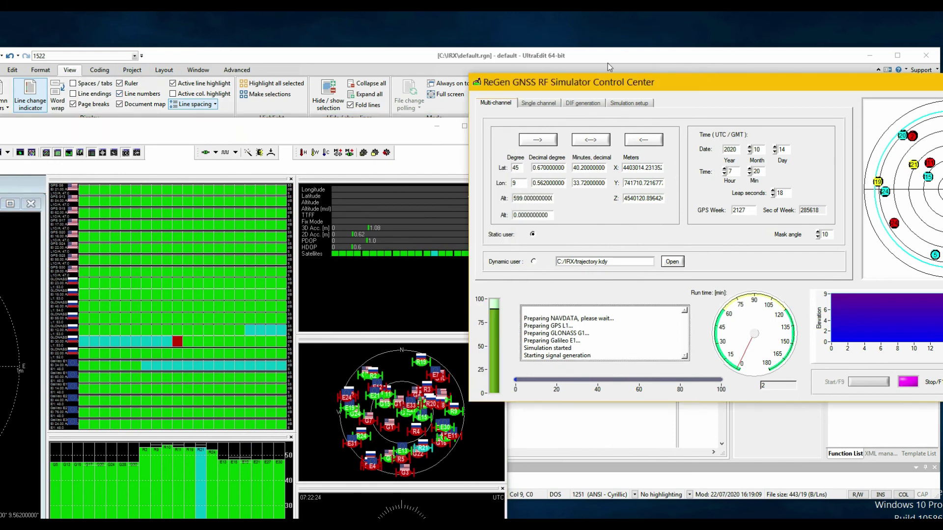
click(373, 129)
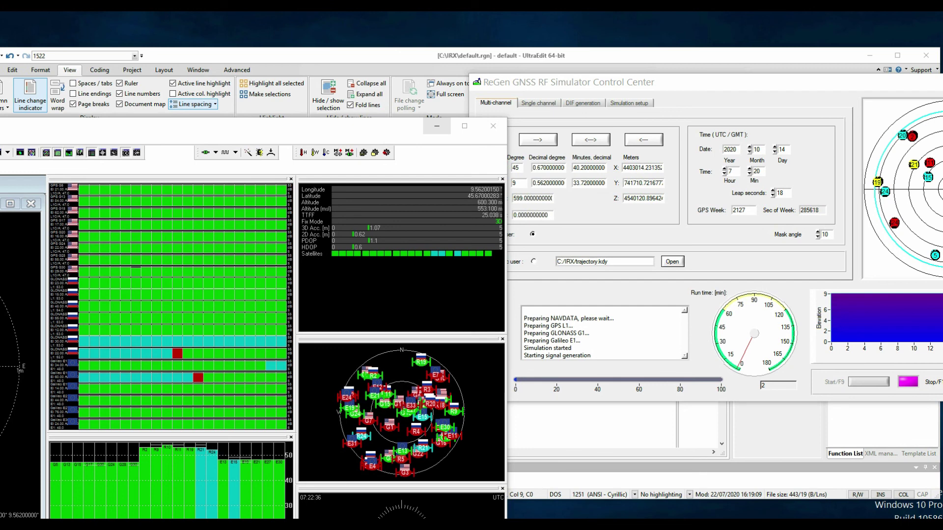
drag(0, 74, 446, 13)
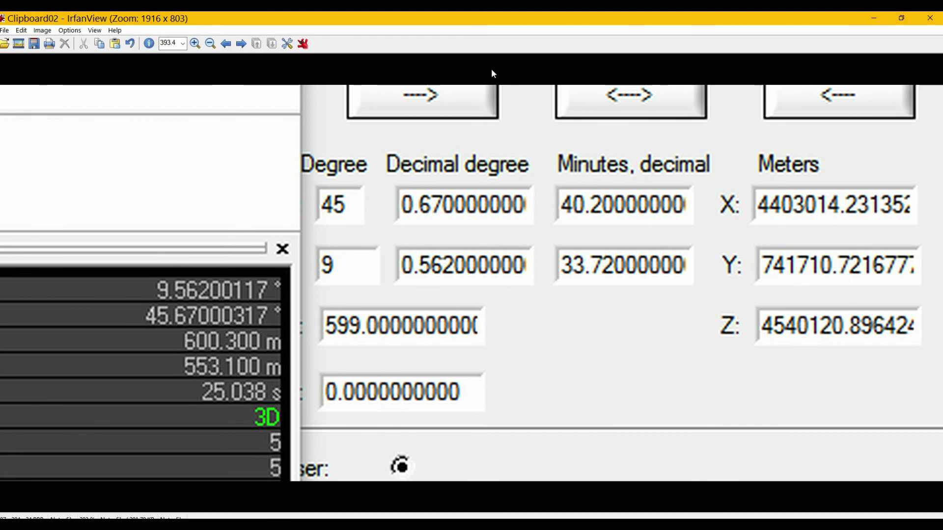
drag(480, 20, 0, 127)
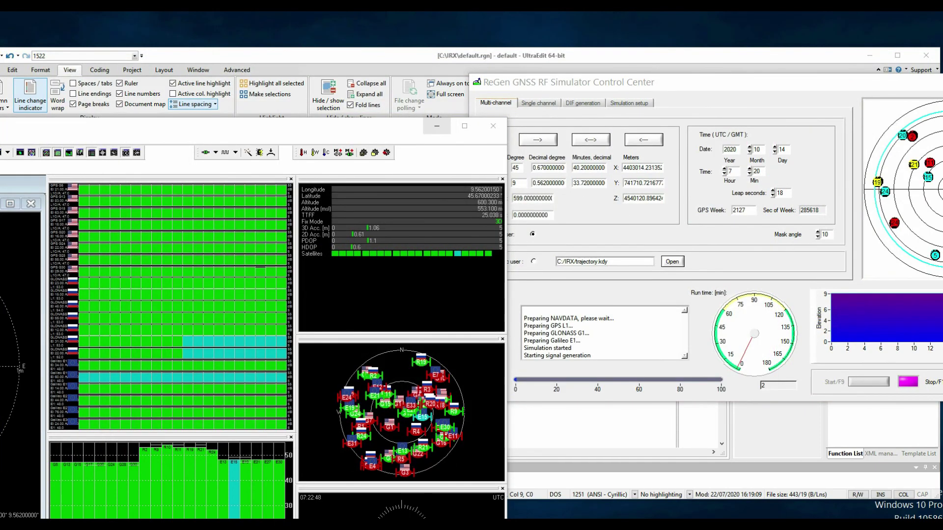